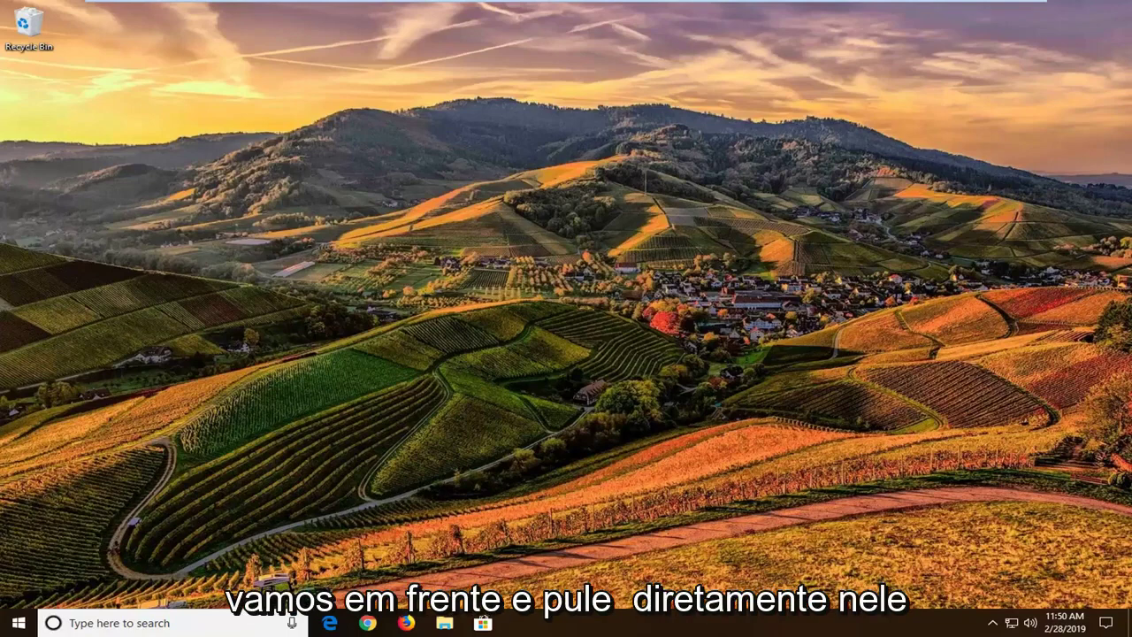
Search Windows for "local group policy" and open the Edit group policy result.
{"action": "left_click", "coordinate": [20, 625]}
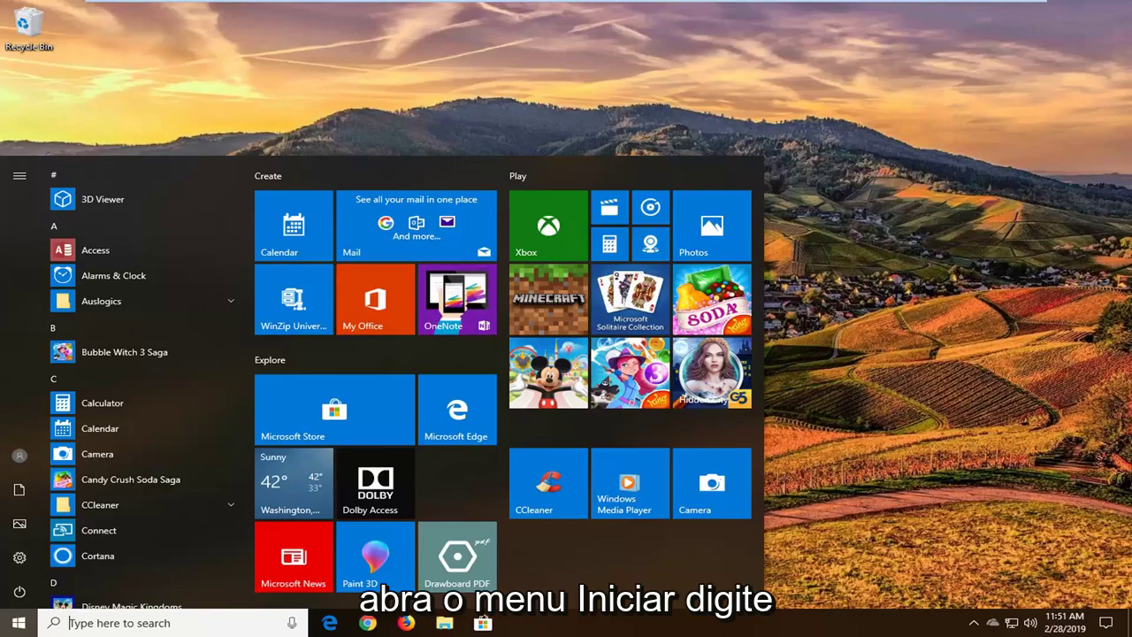
{"action": "type", "text": "local "}
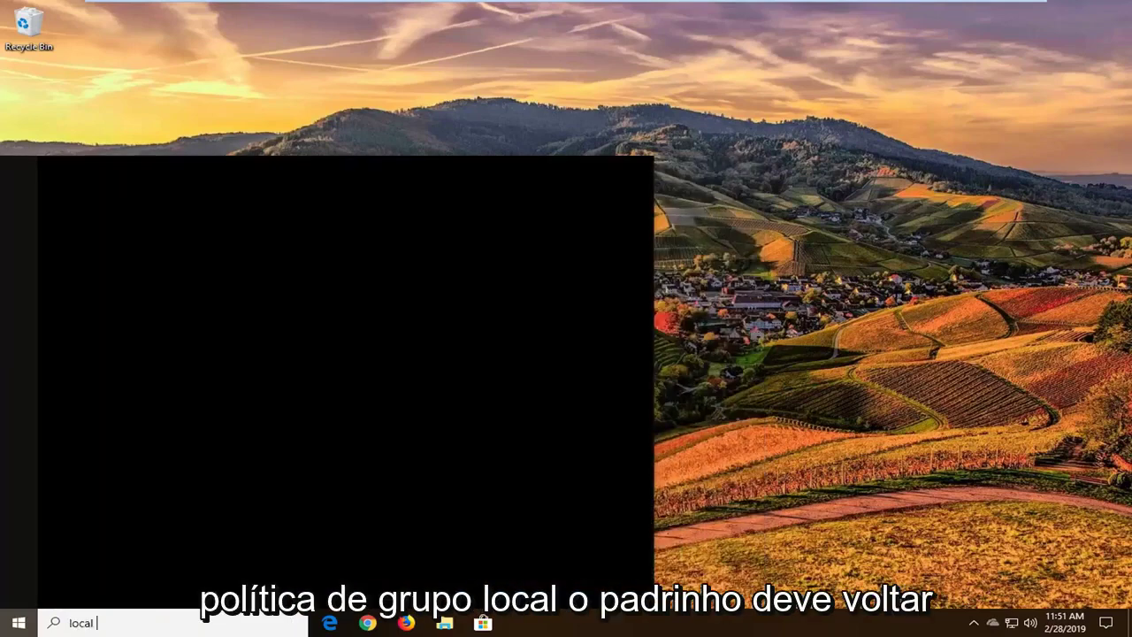
{"action": "type", "text": "group p"}
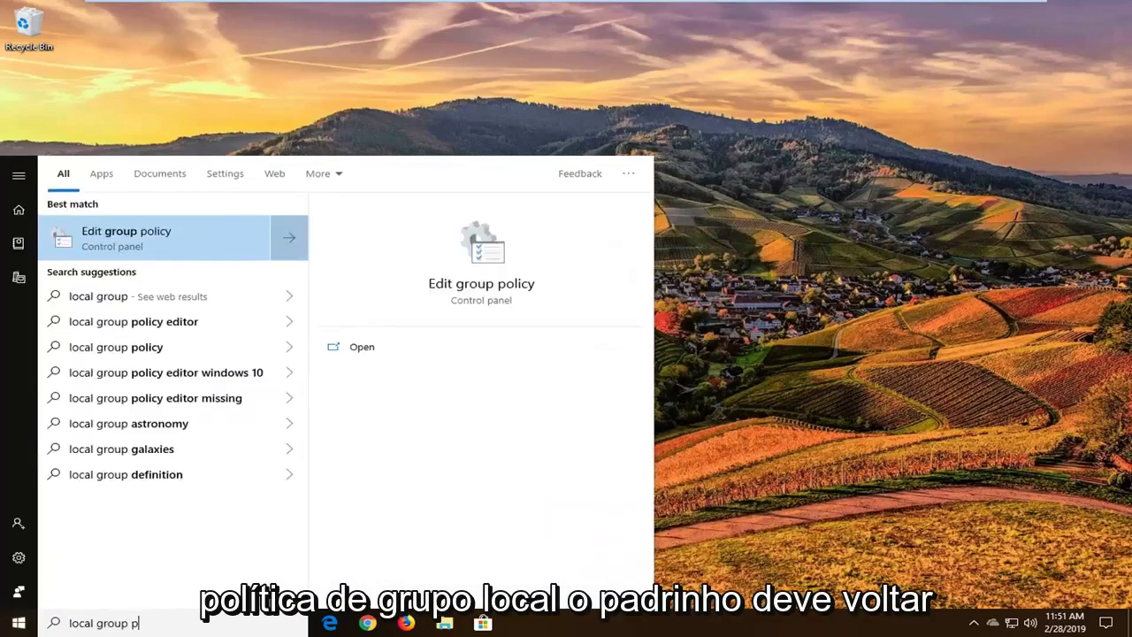
{"action": "type", "text": "olicy"}
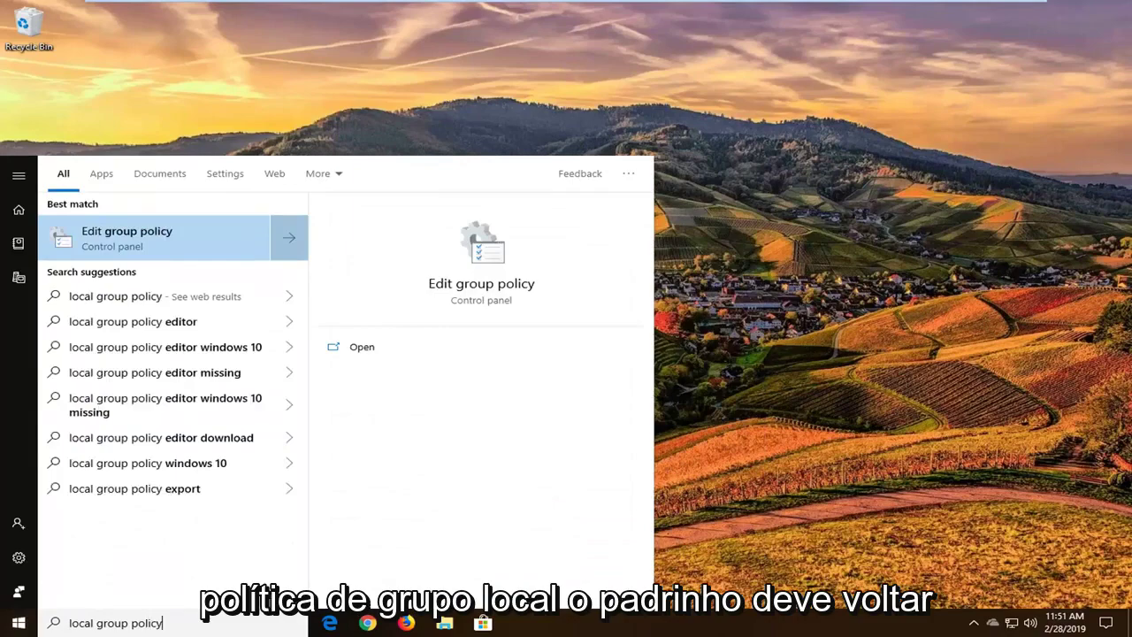
{"action": "left_click", "coordinate": [147, 245]}
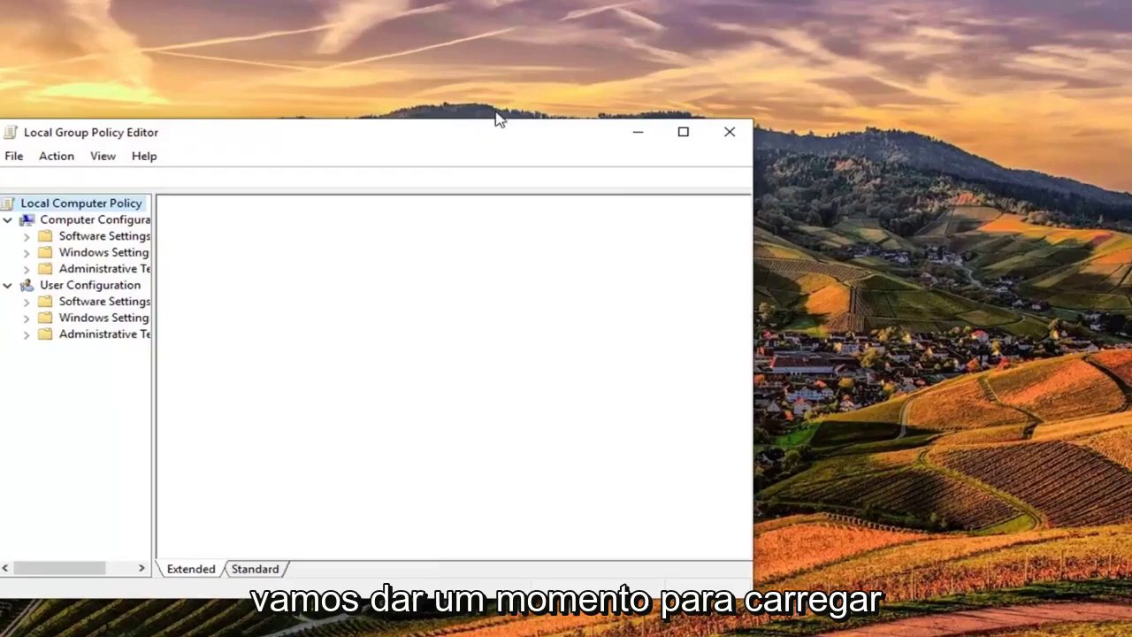
Enlarge and reposition the policy editor window, and widen the console tree to fit the full folder names.
{"action": "left_click_drag", "start_coordinate": [787, 548], "coordinate": [981, 630]}
{"action": "left_click_drag", "start_coordinate": [433, 104], "coordinate": [490, 53]}
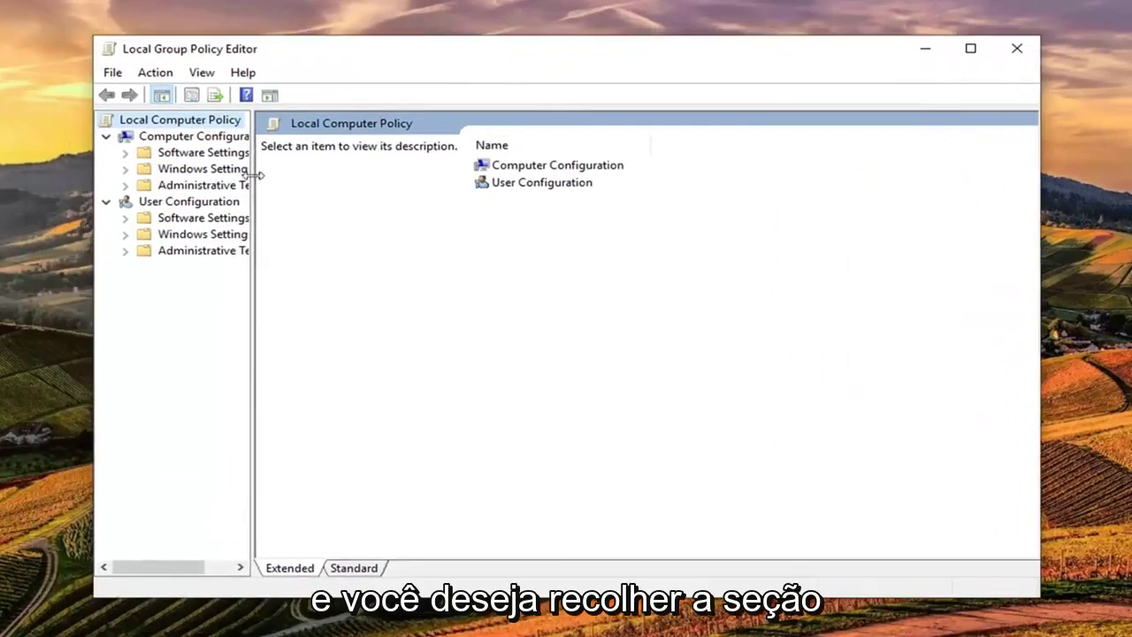
{"action": "left_click_drag", "start_coordinate": [254, 175], "coordinate": [413, 177]}
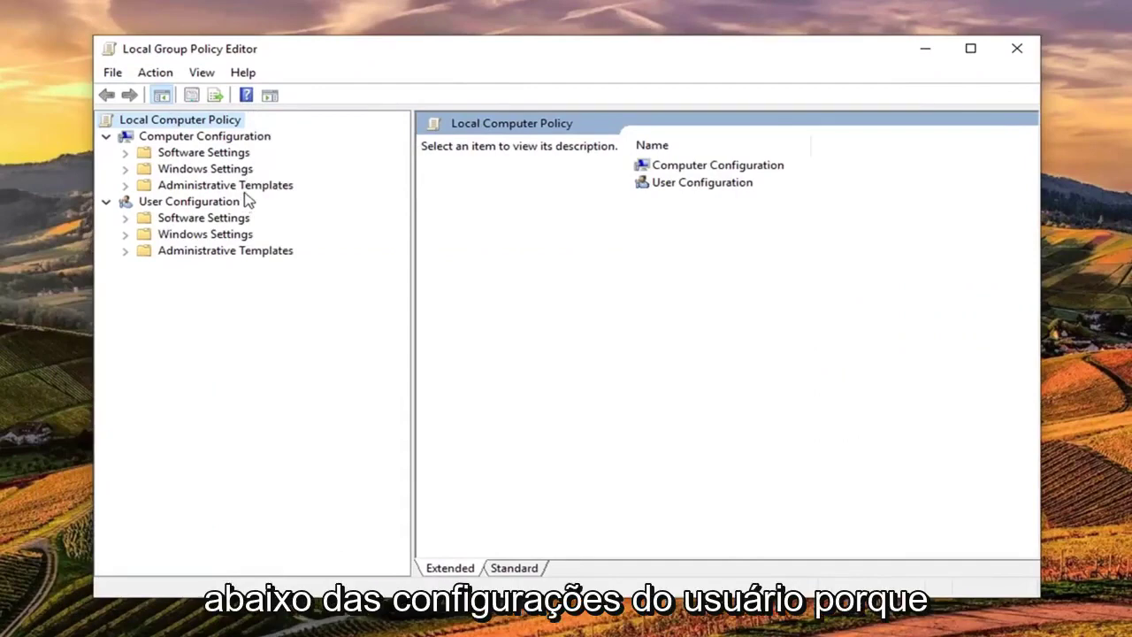
Collapse the User Configuration branch in the console tree.
{"action": "left_click", "coordinate": [175, 203]}
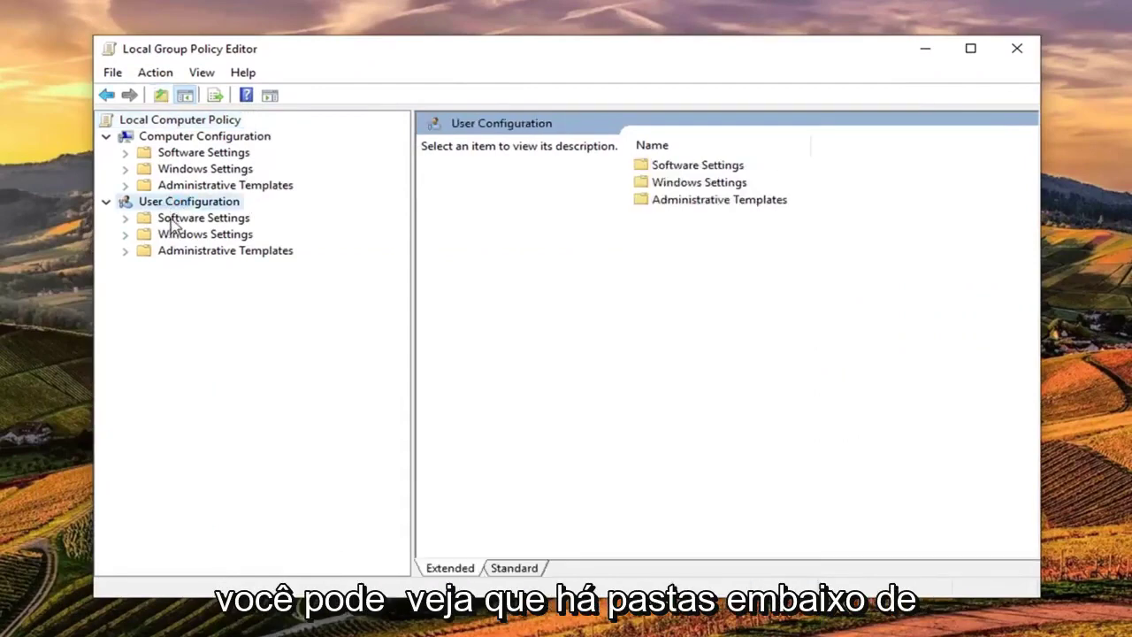
{"action": "left_click", "coordinate": [173, 220]}
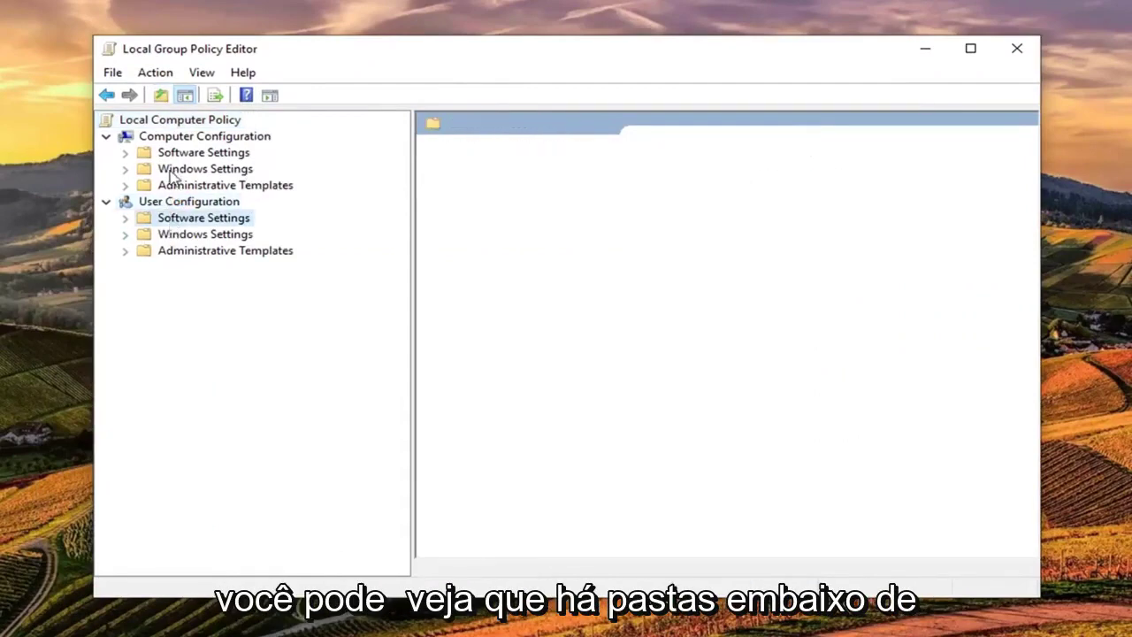
{"action": "left_click", "coordinate": [168, 252]}
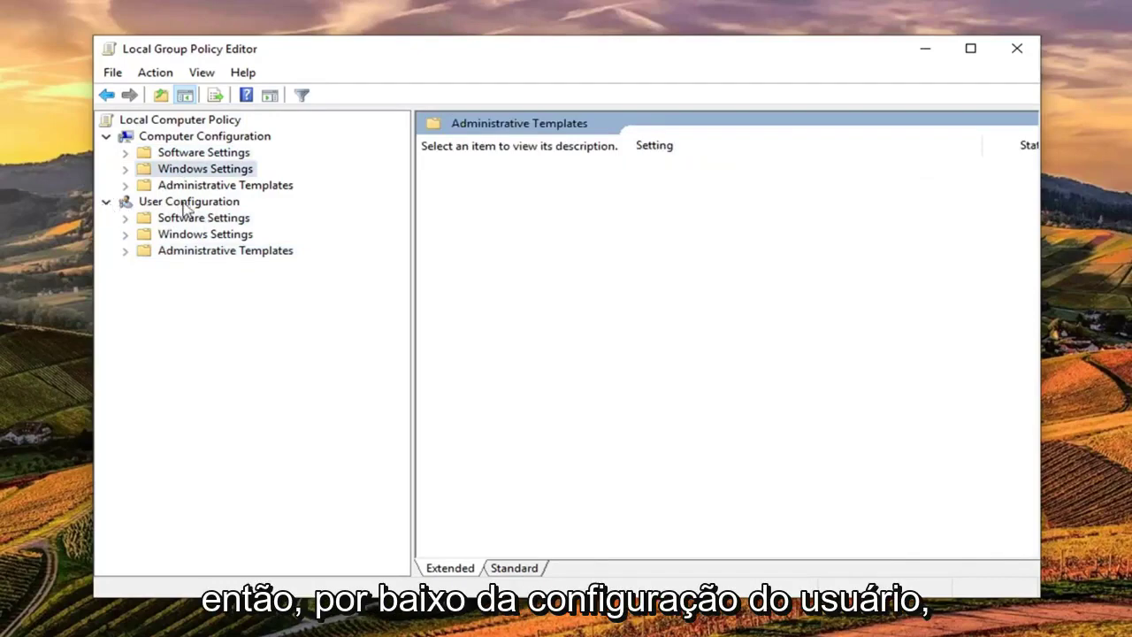
{"action": "left_click", "coordinate": [110, 203]}
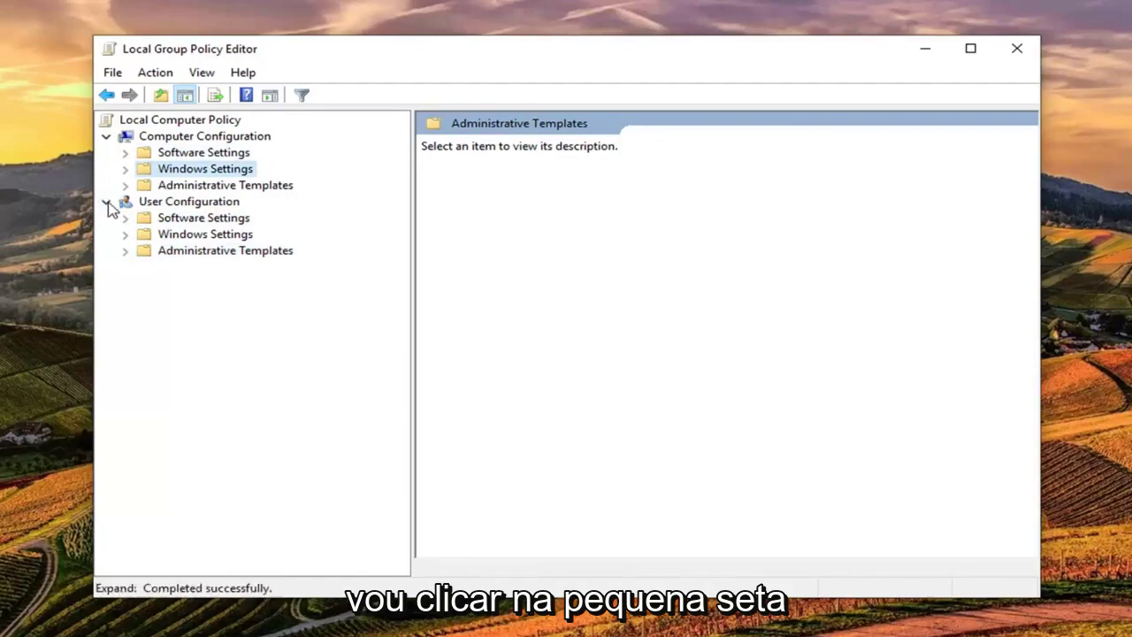
{"action": "left_click", "coordinate": [107, 204]}
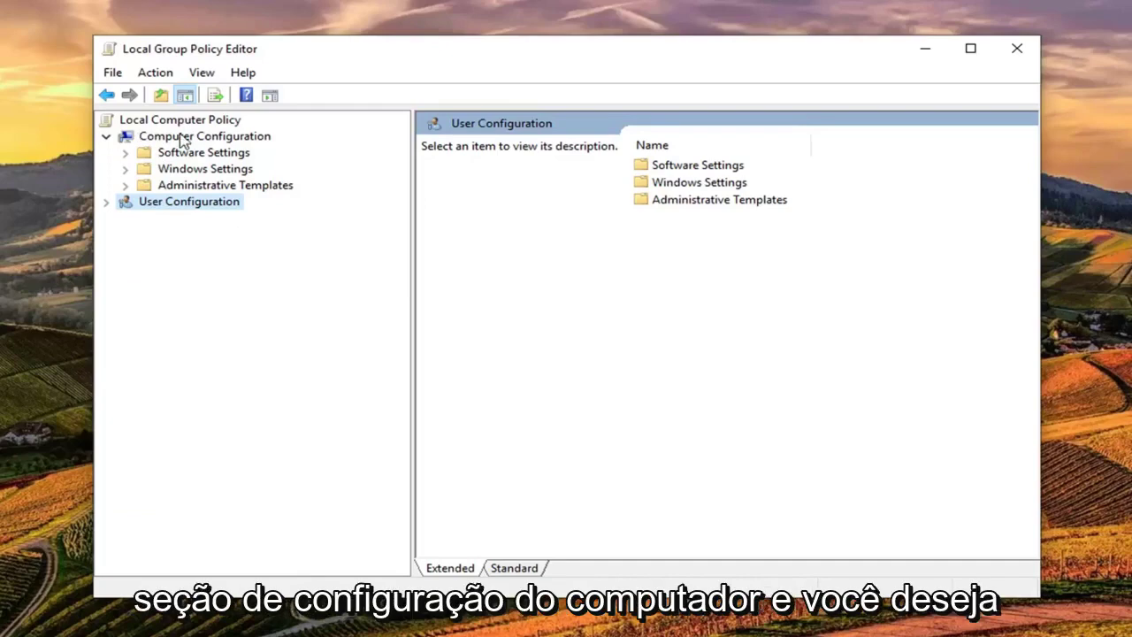
Expand Administrative Templates and System under Computer Configuration, and open the Credentials Delegation folder.
{"action": "left_click", "coordinate": [193, 187]}
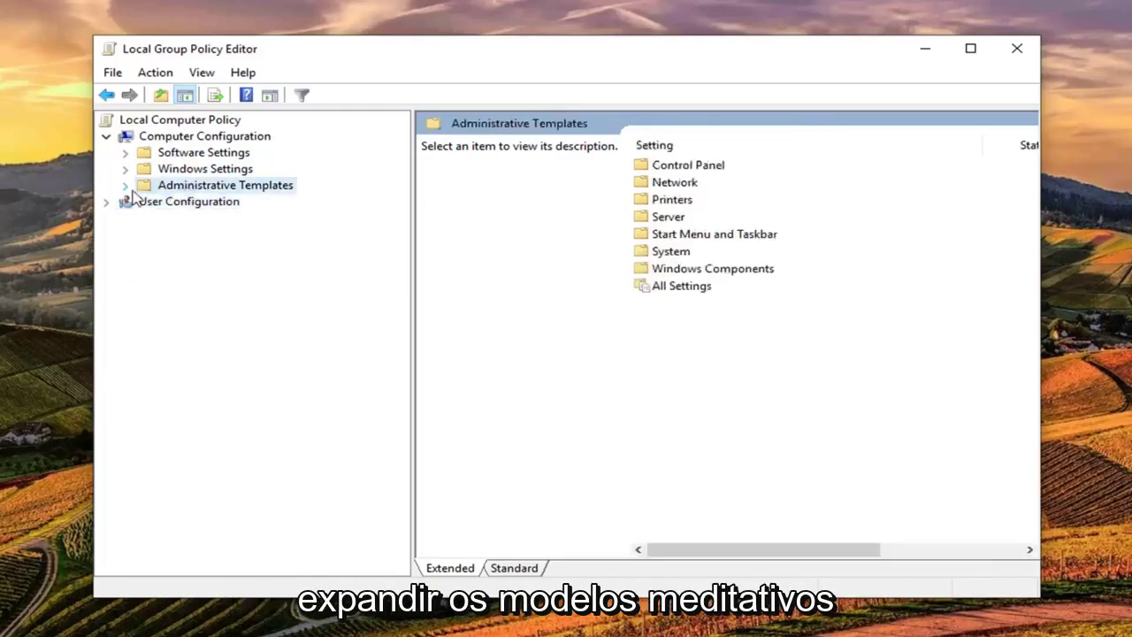
{"action": "left_click", "coordinate": [125, 186]}
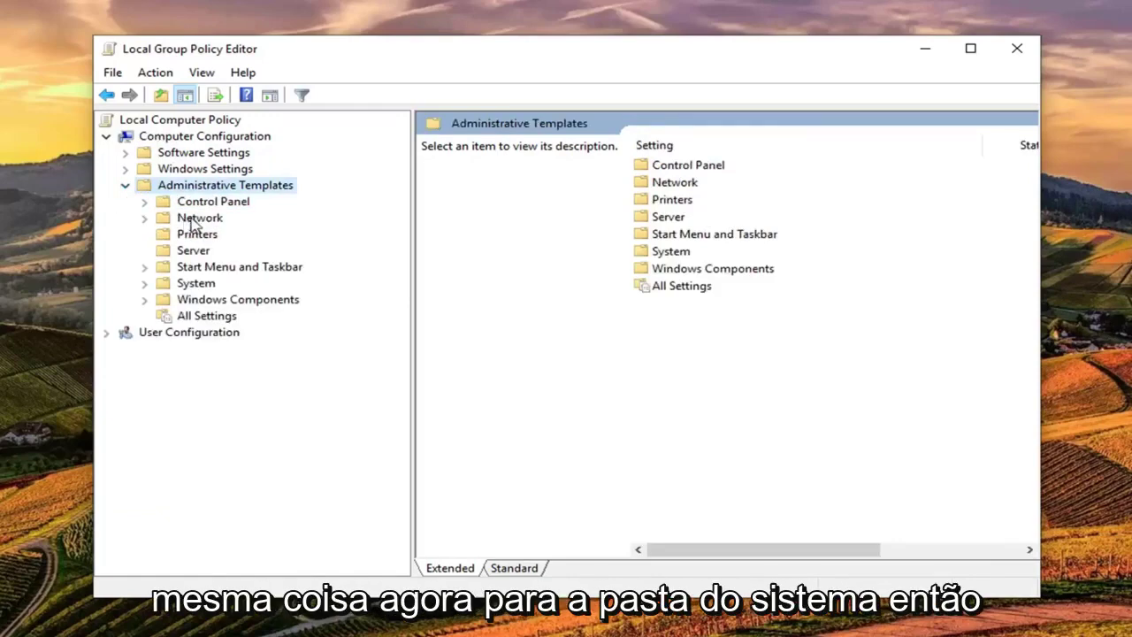
{"action": "left_click", "coordinate": [165, 284]}
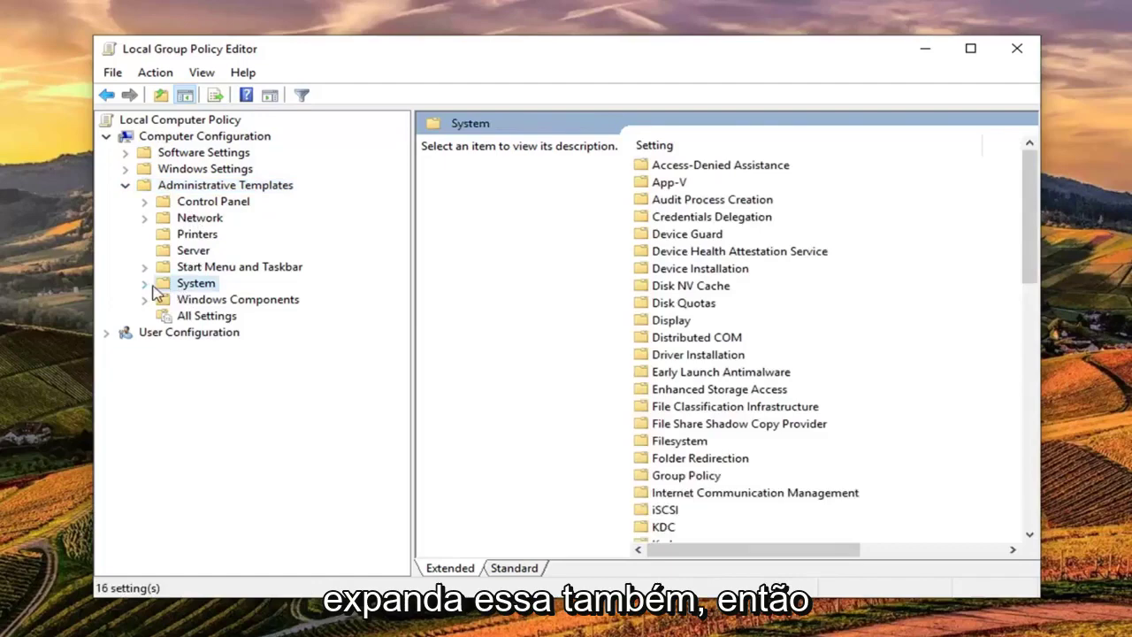
{"action": "left_click", "coordinate": [145, 283]}
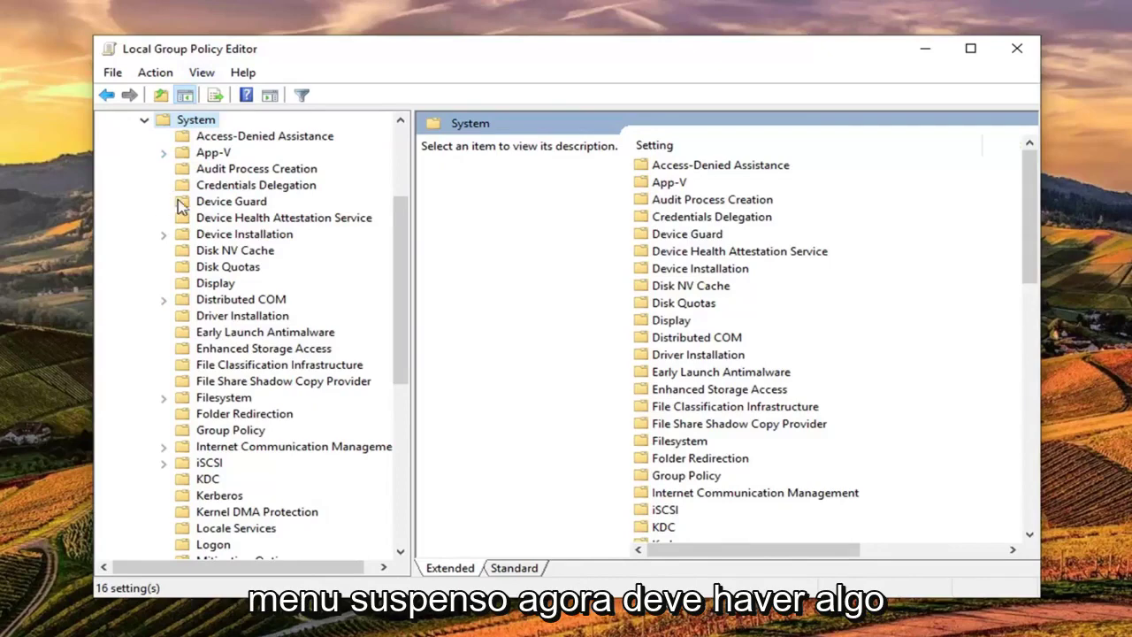
{"action": "left_click", "coordinate": [235, 188]}
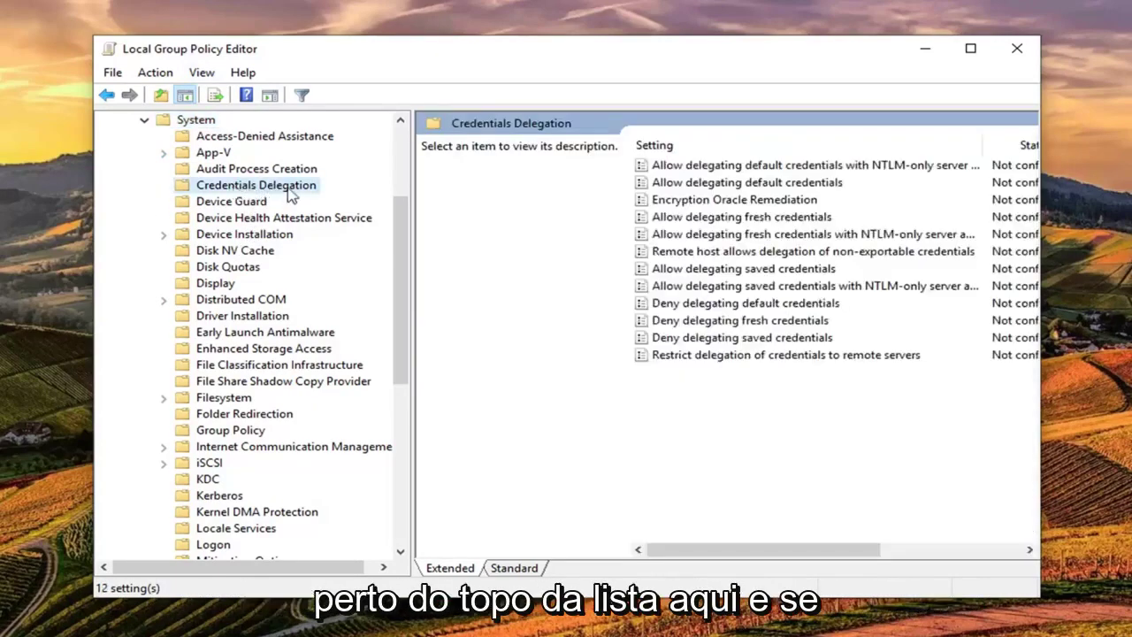
Set the "Restrict delegation of credentials to remote servers" policy to Disabled and apply it.
{"action": "left_click_drag", "start_coordinate": [1045, 603], "coordinate": [1093, 608]}
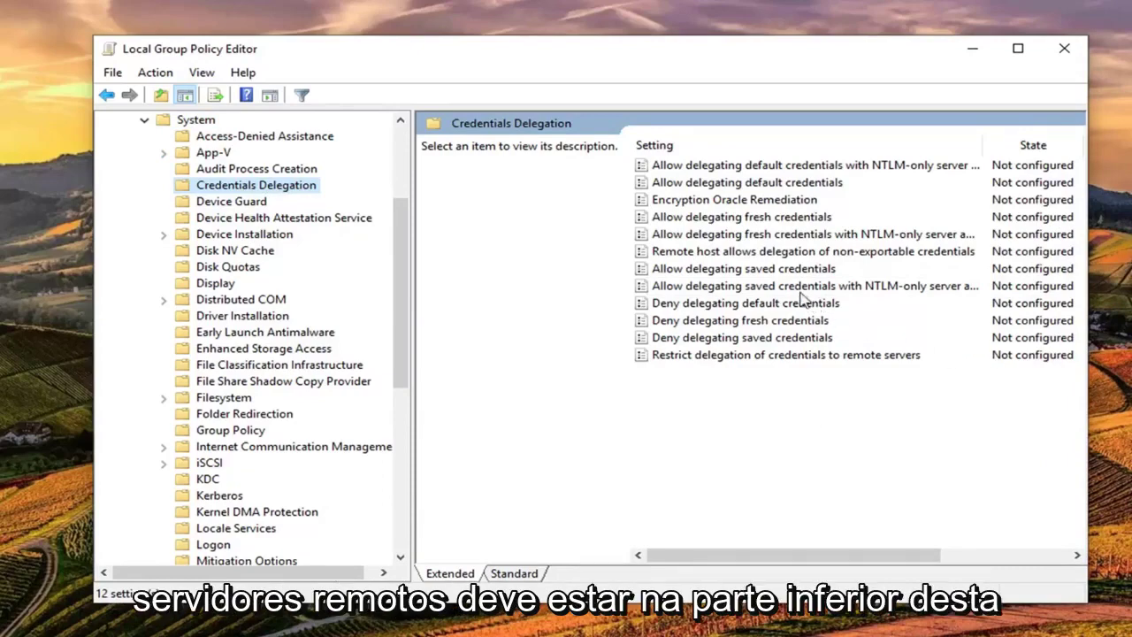
{"action": "left_click", "coordinate": [745, 357]}
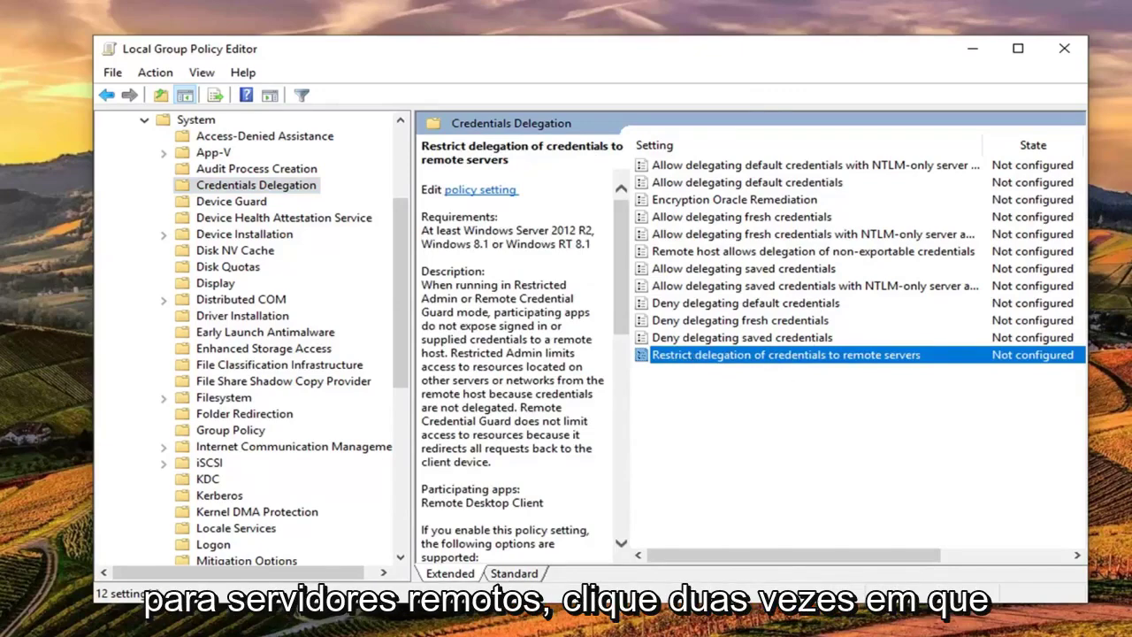
{"action": "double_click", "coordinate": [778, 355]}
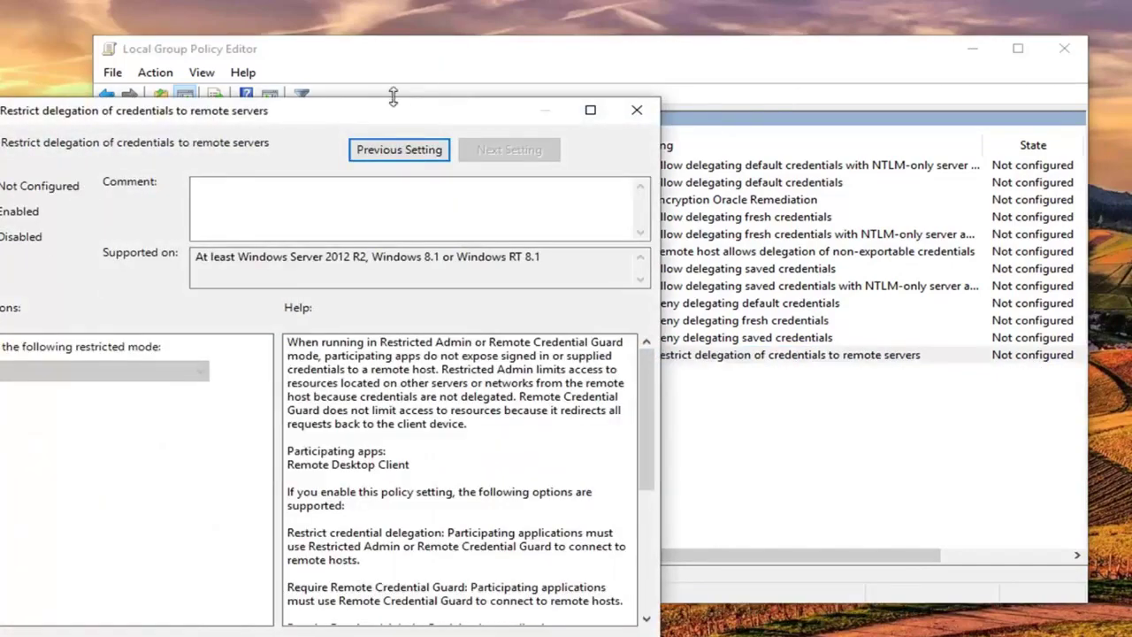
{"action": "left_click_drag", "start_coordinate": [394, 95], "coordinate": [591, 99]}
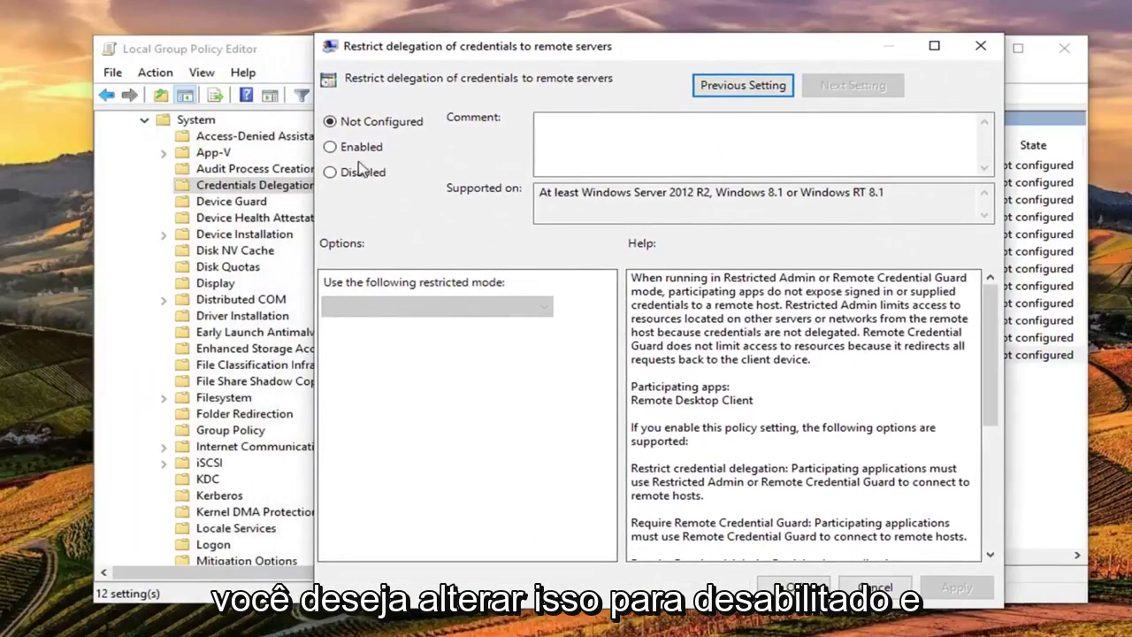
{"action": "left_click", "coordinate": [343, 177]}
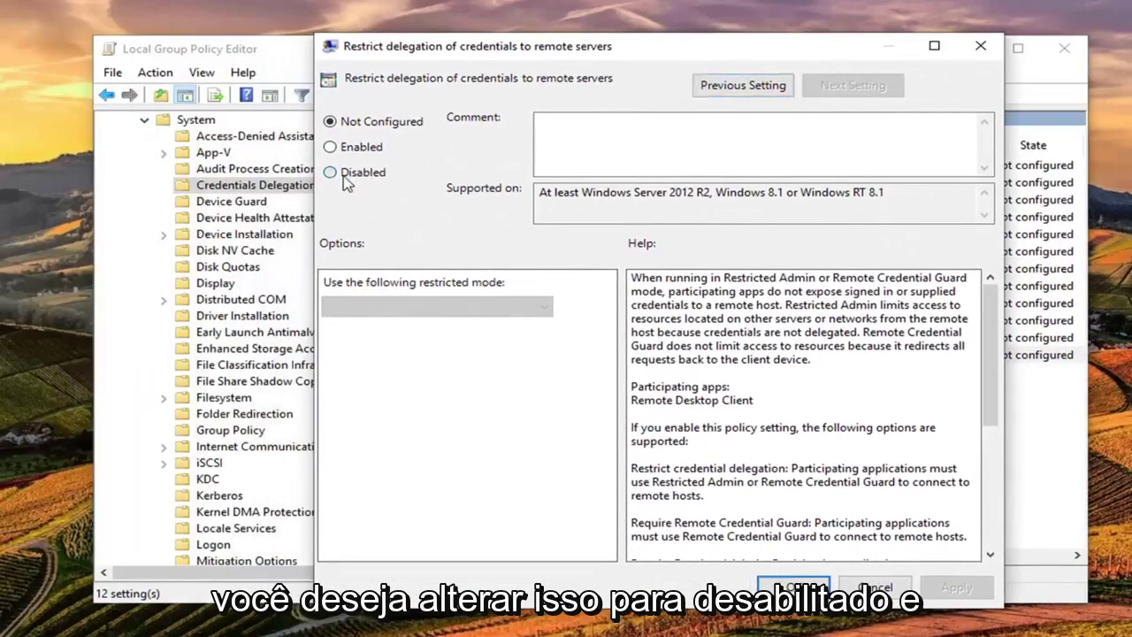
{"action": "left_click", "coordinate": [956, 587]}
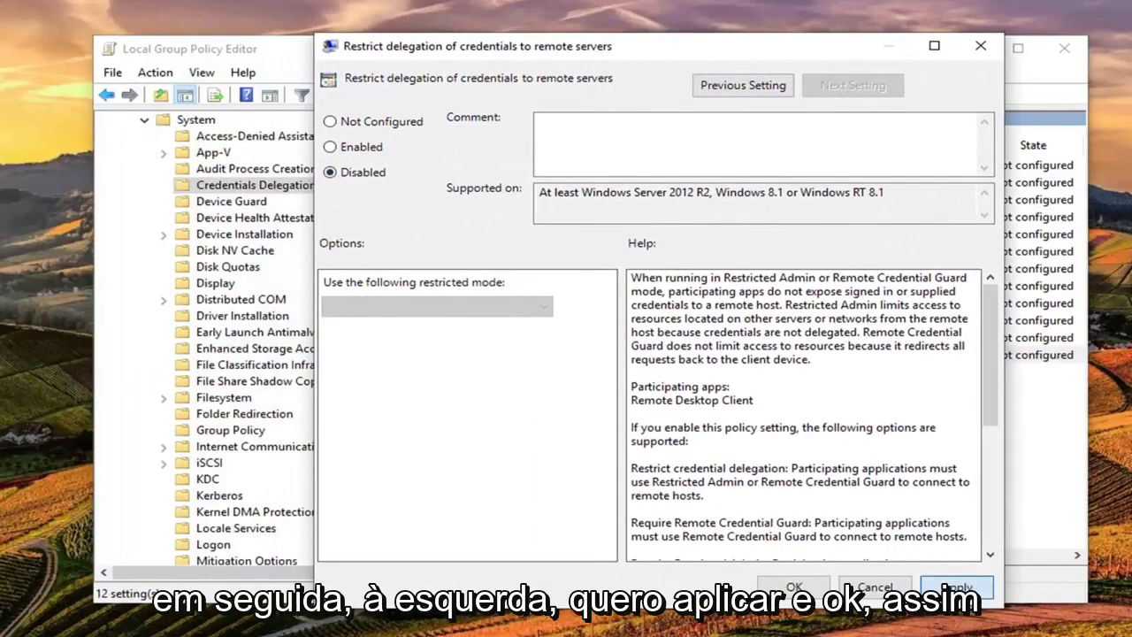
{"action": "left_click", "coordinate": [794, 587]}
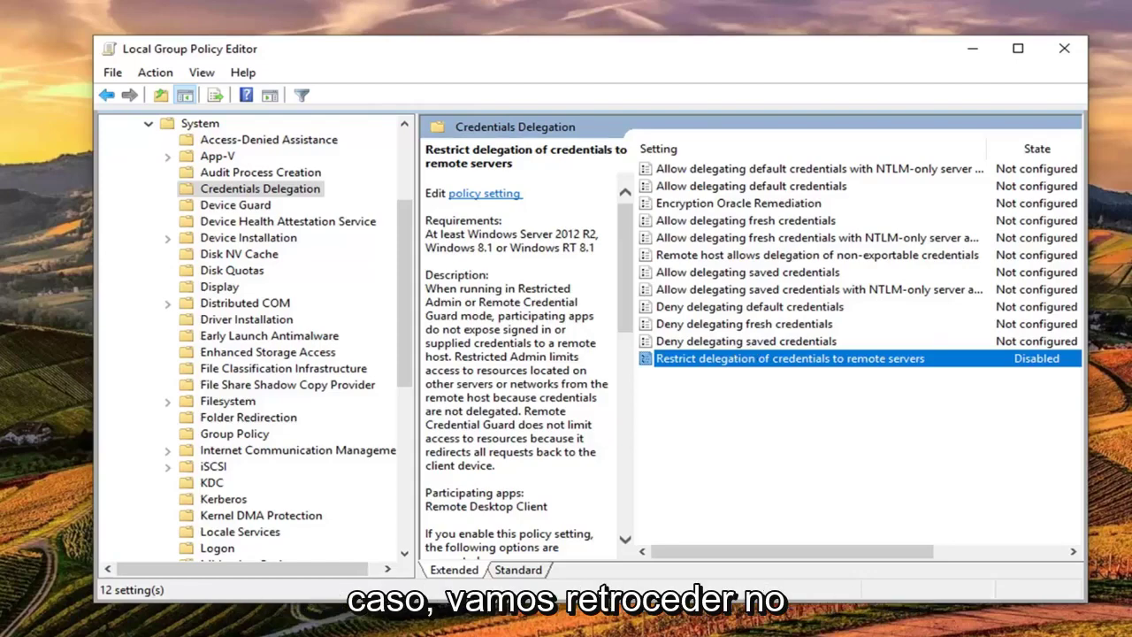
Collapse the System and Administrative Templates folders under Computer Configuration.
{"action": "left_click_drag", "start_coordinate": [404, 265], "coordinate": [404, 204]}
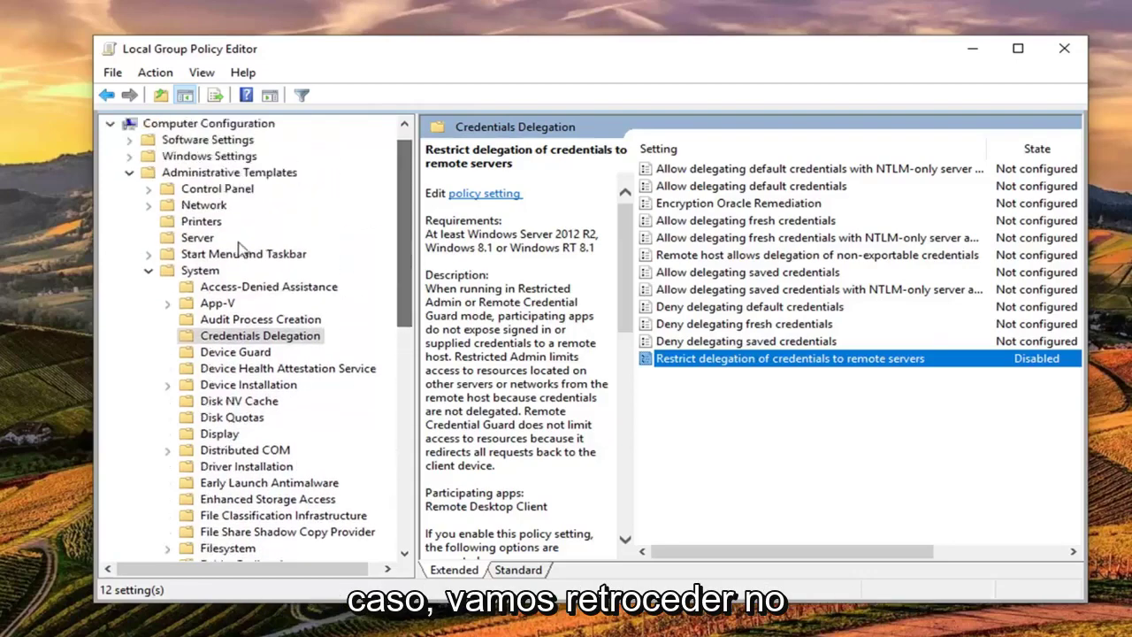
{"action": "left_click", "coordinate": [148, 270]}
{"action": "left_click", "coordinate": [130, 188]}
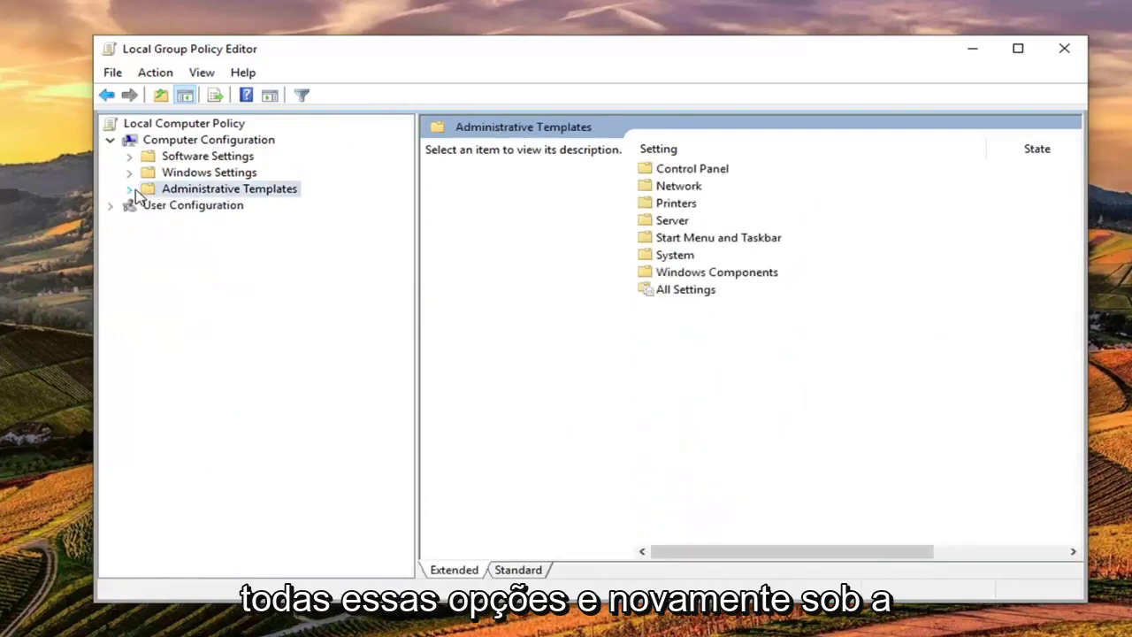
Expand Windows Settings, Security Settings and Local Policies under Computer Configuration, and open Security Options.
{"action": "left_click", "coordinate": [171, 143]}
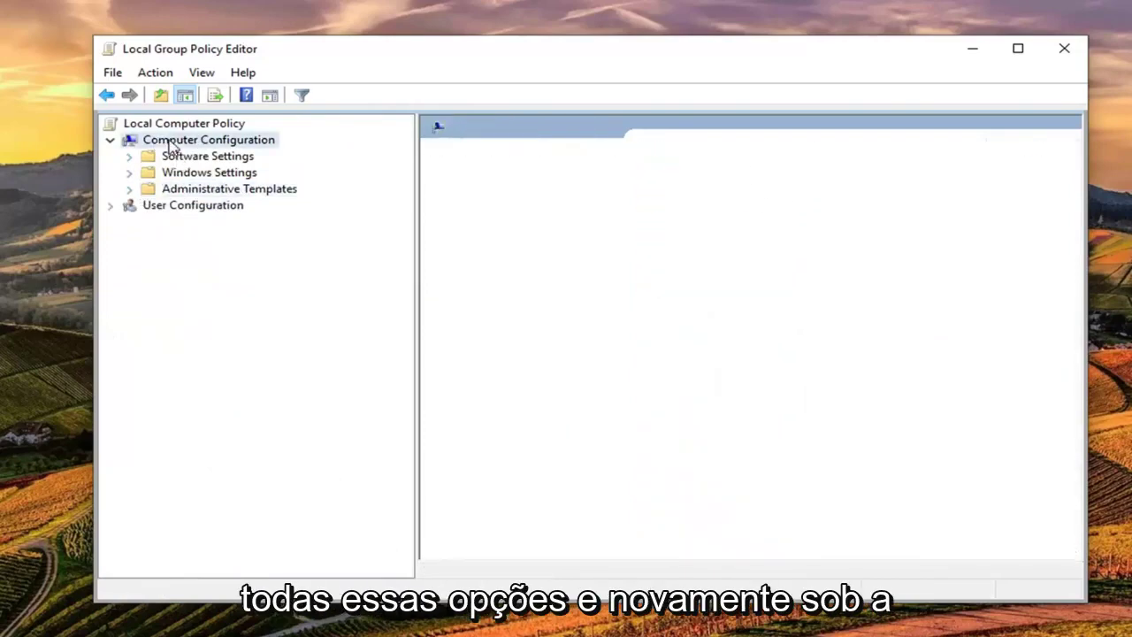
{"action": "left_click", "coordinate": [166, 175]}
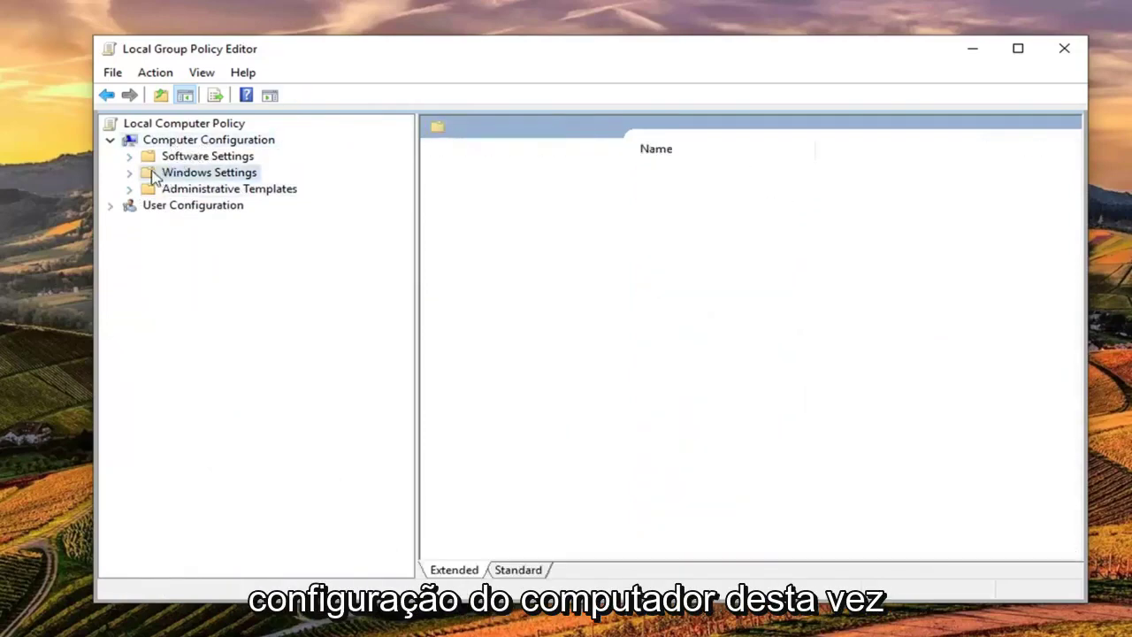
{"action": "left_click", "coordinate": [130, 174]}
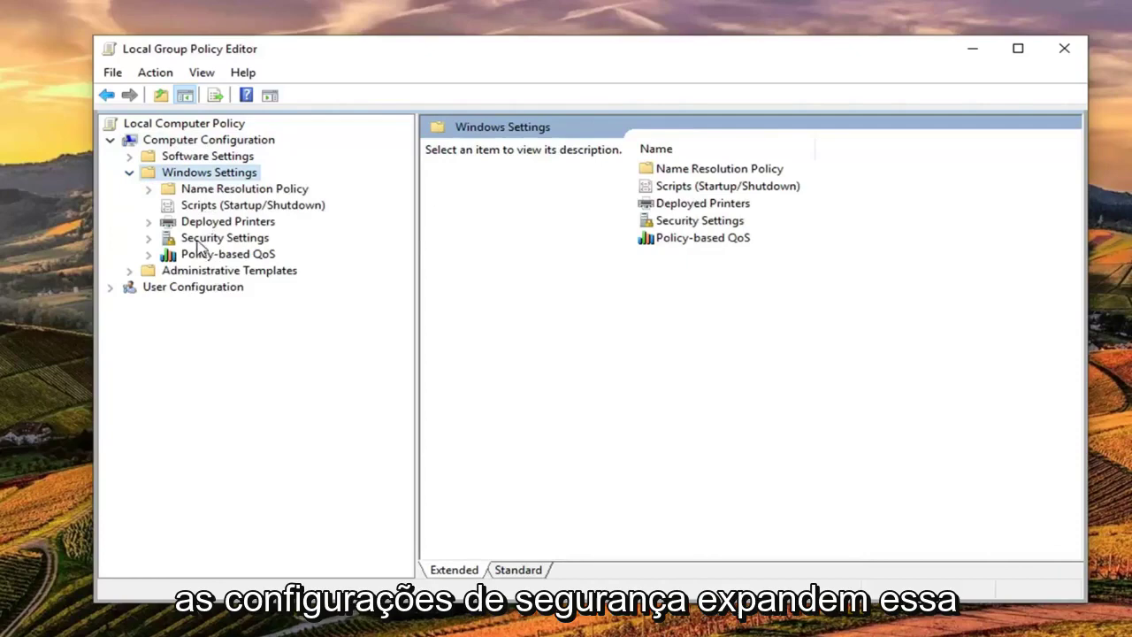
{"action": "left_click", "coordinate": [198, 239]}
{"action": "left_click", "coordinate": [148, 239]}
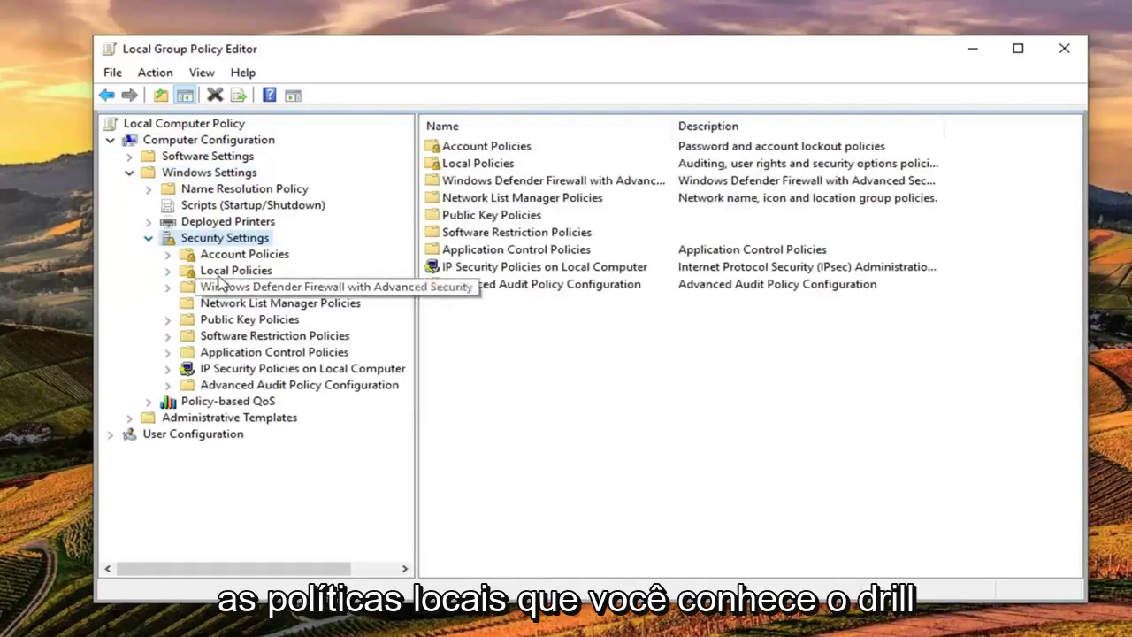
{"action": "left_click", "coordinate": [169, 272]}
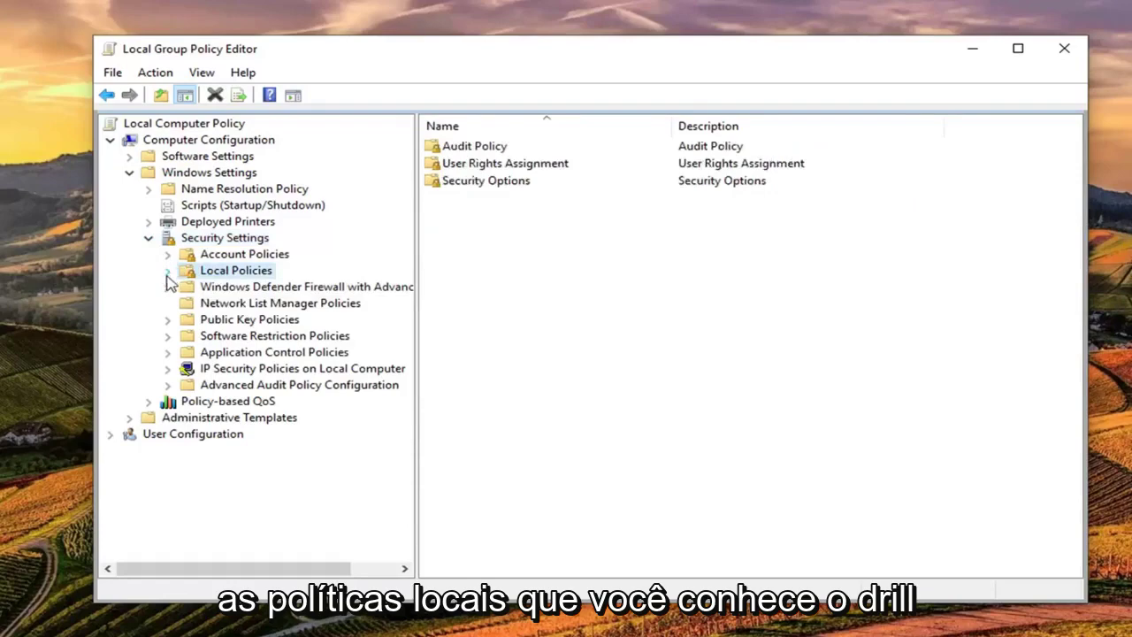
{"action": "left_click", "coordinate": [167, 271]}
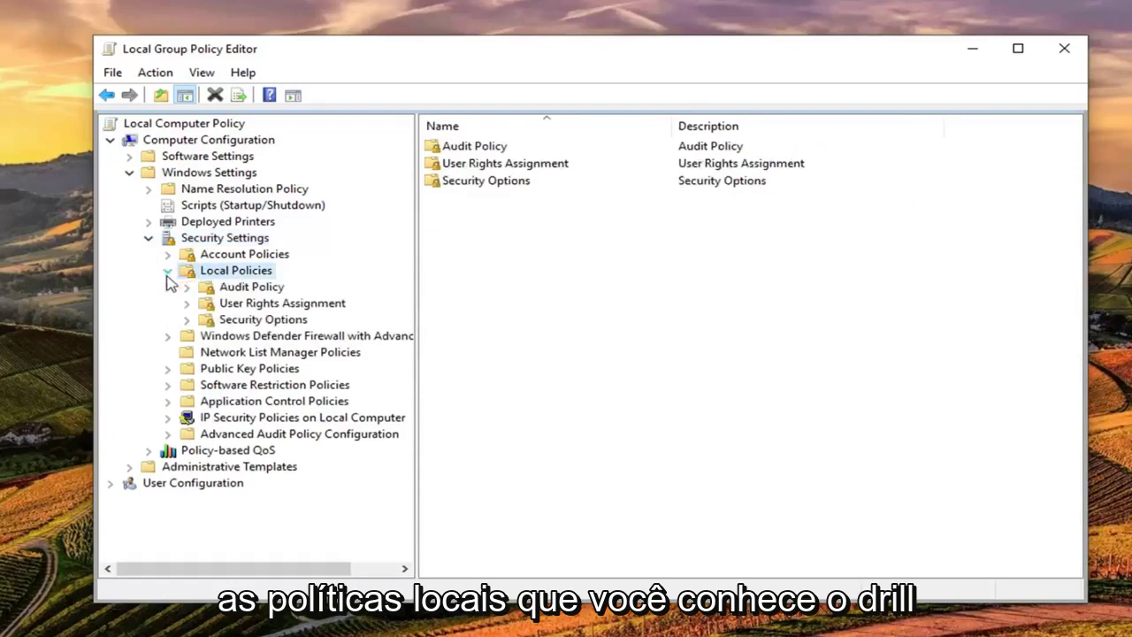
{"action": "left_click", "coordinate": [243, 321]}
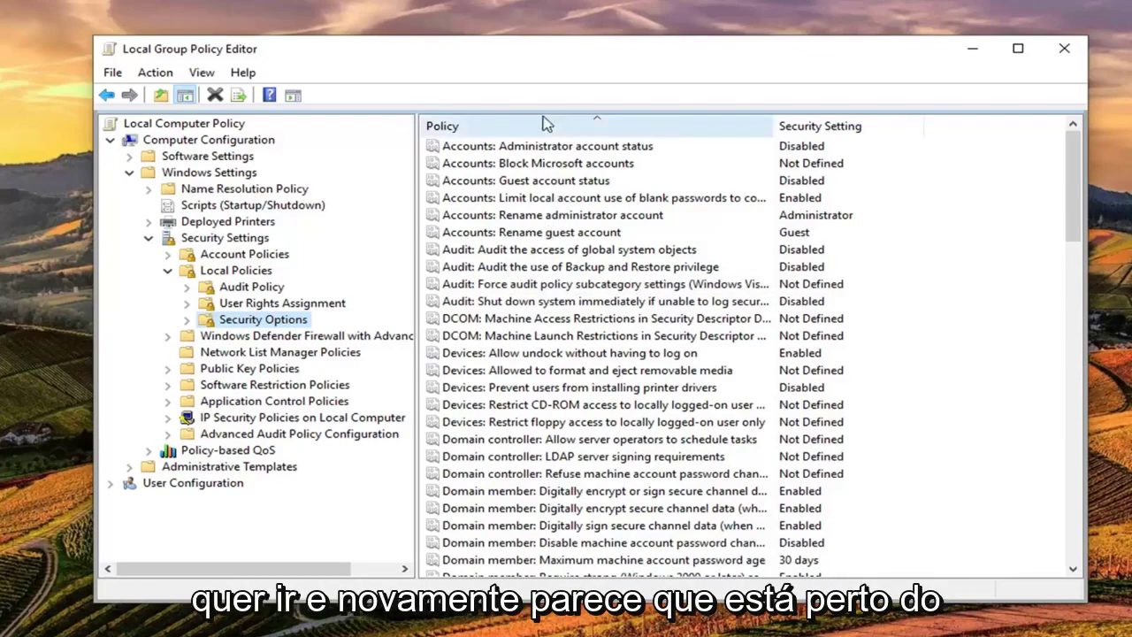
Set the policy "Accounts: Limit local account use of blank passwords to console logon only" to Disabled and apply it.
{"action": "left_click", "coordinate": [539, 202]}
{"action": "left_click_drag", "start_coordinate": [773, 125], "coordinate": [920, 125]}
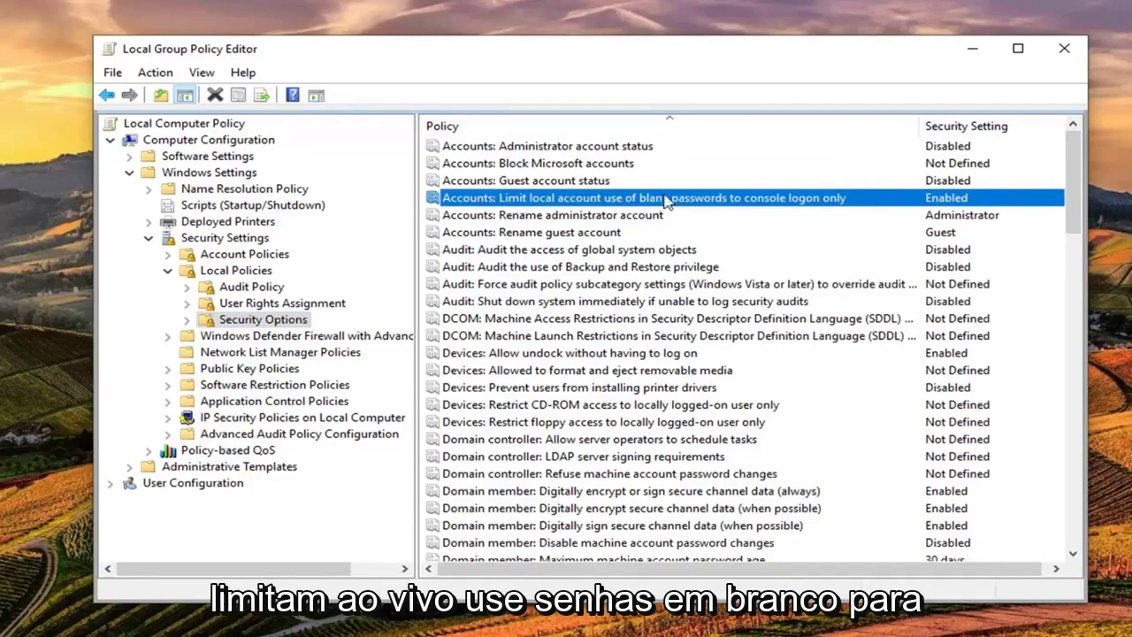
{"action": "double_click", "coordinate": [798, 198]}
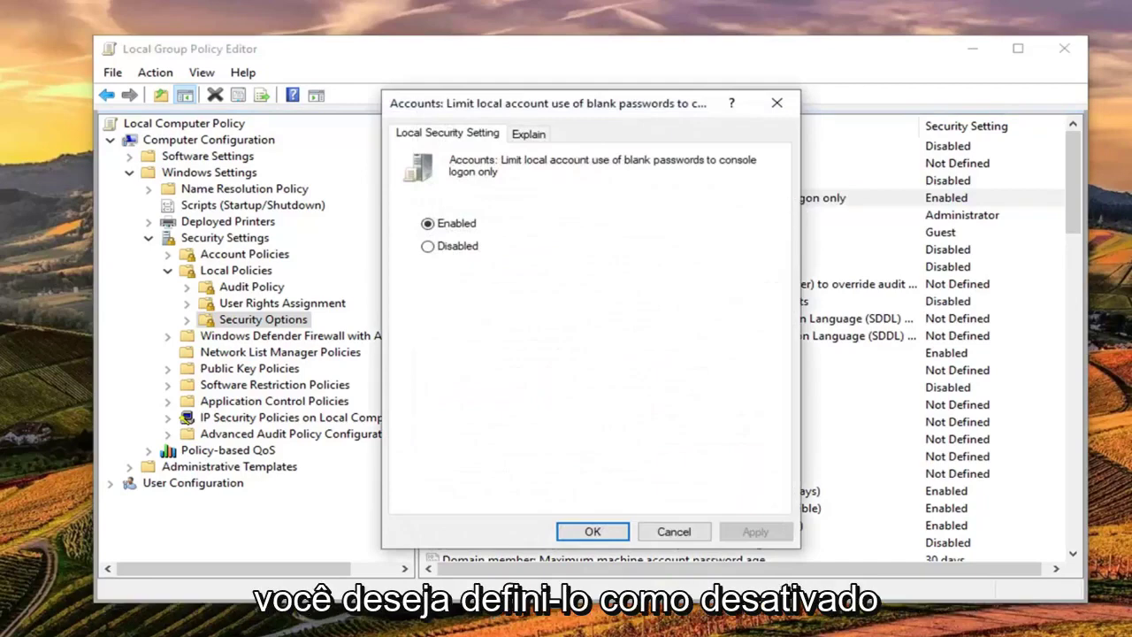
{"action": "left_click", "coordinate": [428, 246]}
{"action": "left_click", "coordinate": [754, 534]}
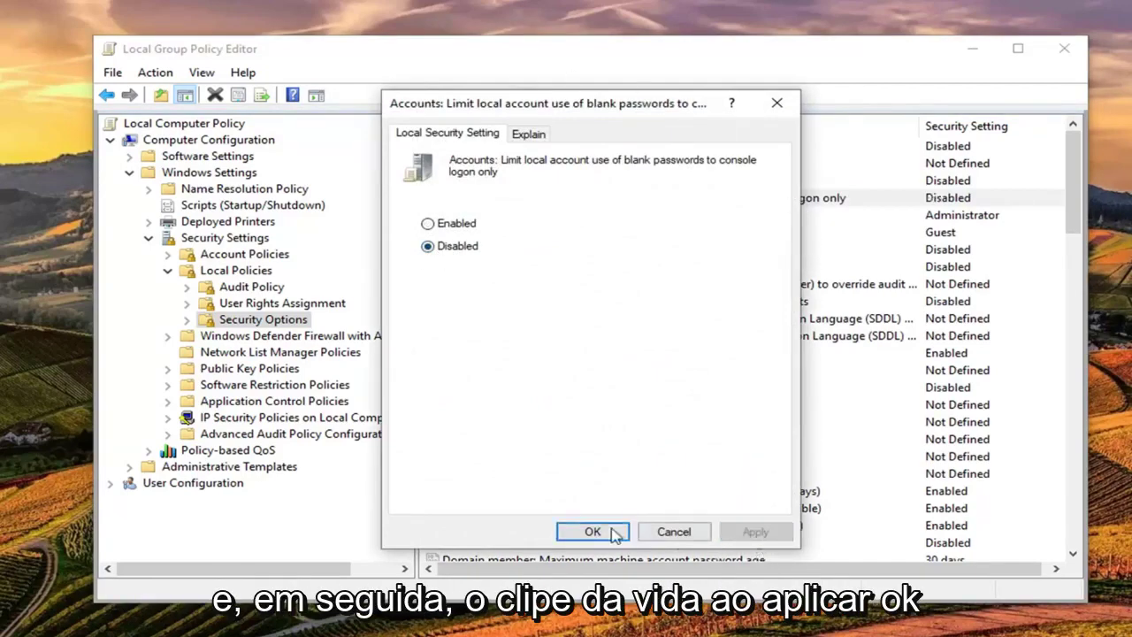
{"action": "left_click", "coordinate": [610, 533]}
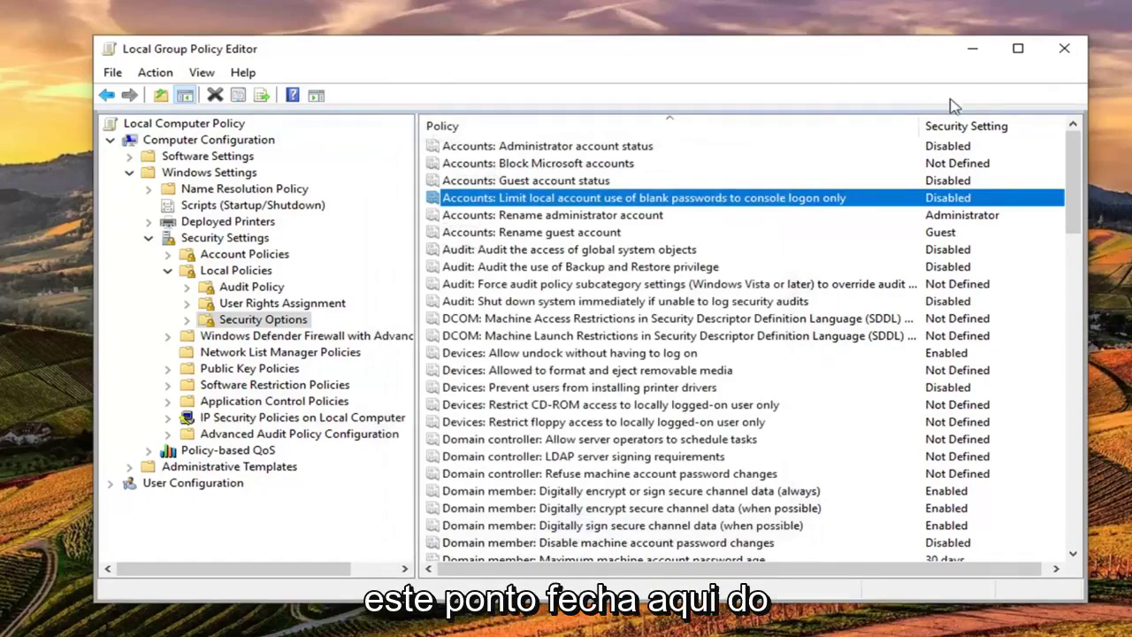